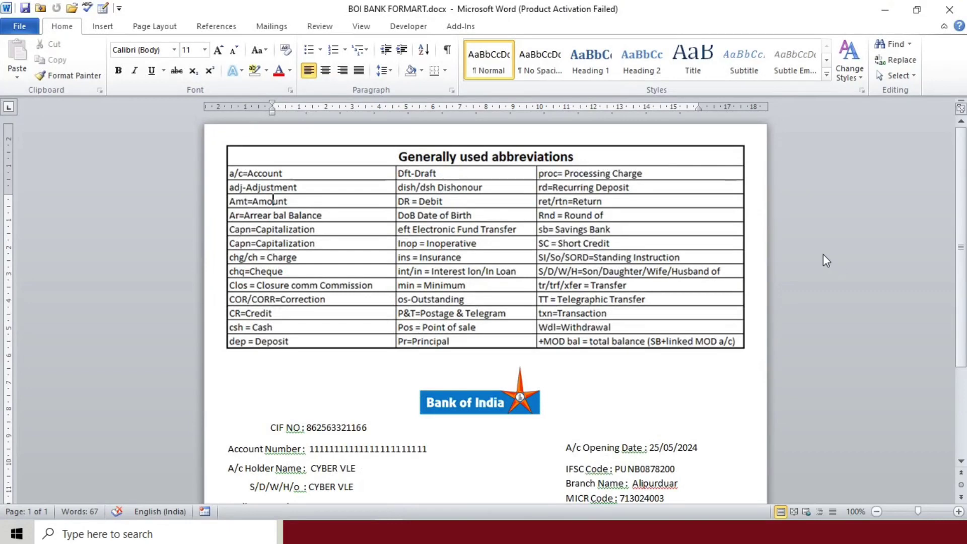
Replace the old CIF number with the new customer's CIF number.
scroll(824, 254, "down", 3)
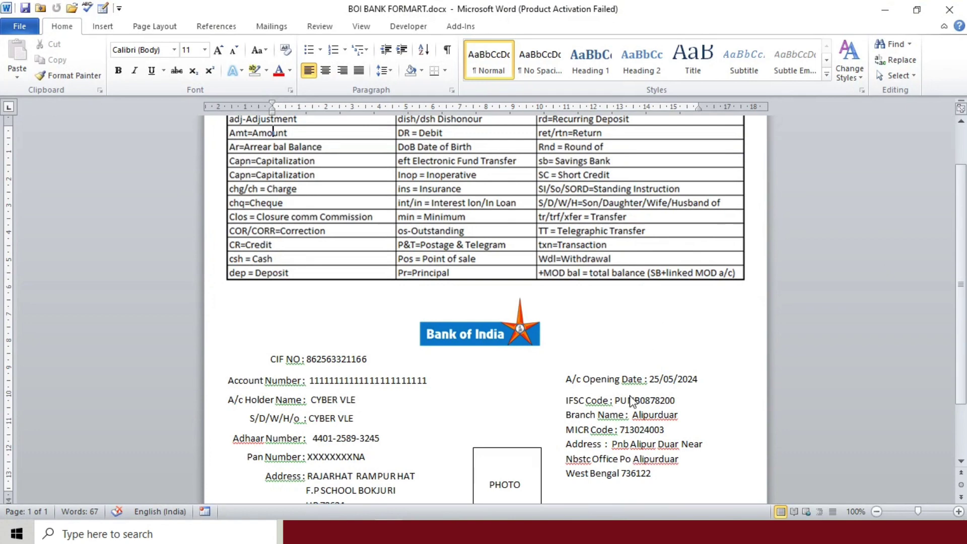
scroll(632, 401, "down", 3)
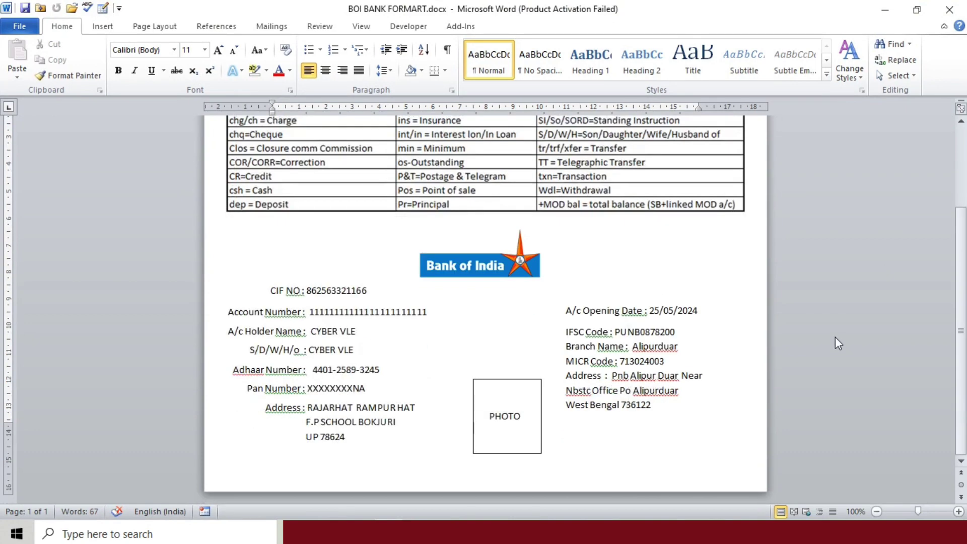
scroll(836, 337, "up", 3)
scroll(818, 280, "up", 2)
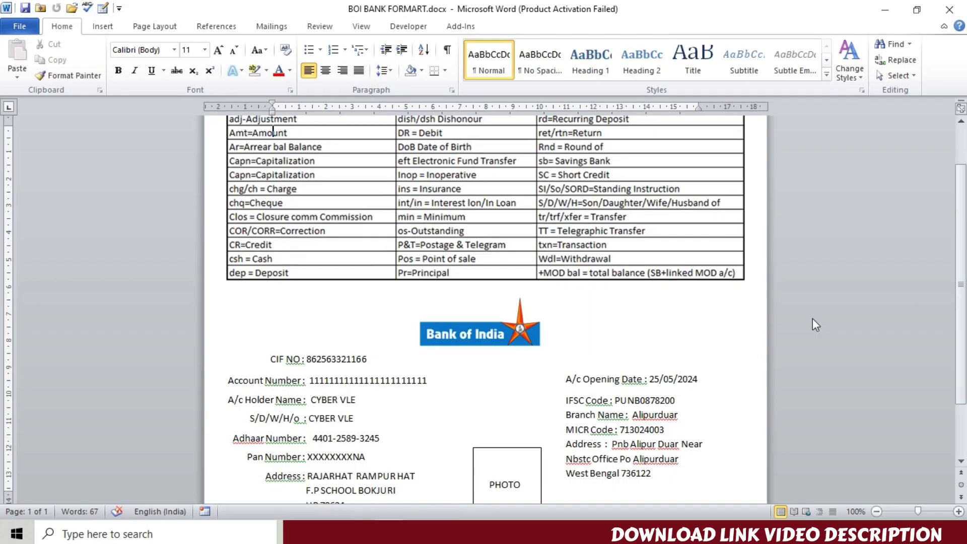
scroll(809, 327, "down", 1)
scroll(799, 334, "down", 1)
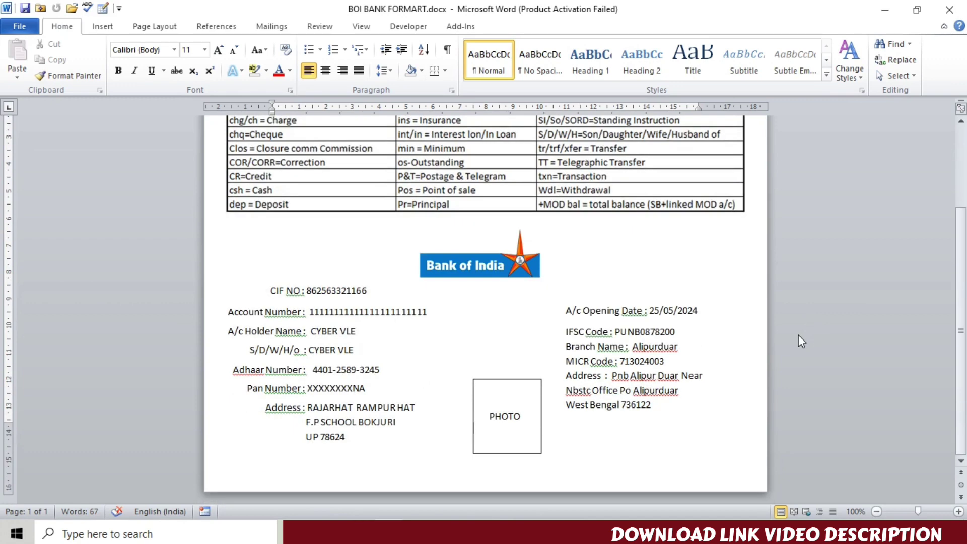
scroll(806, 324, "up", 4)
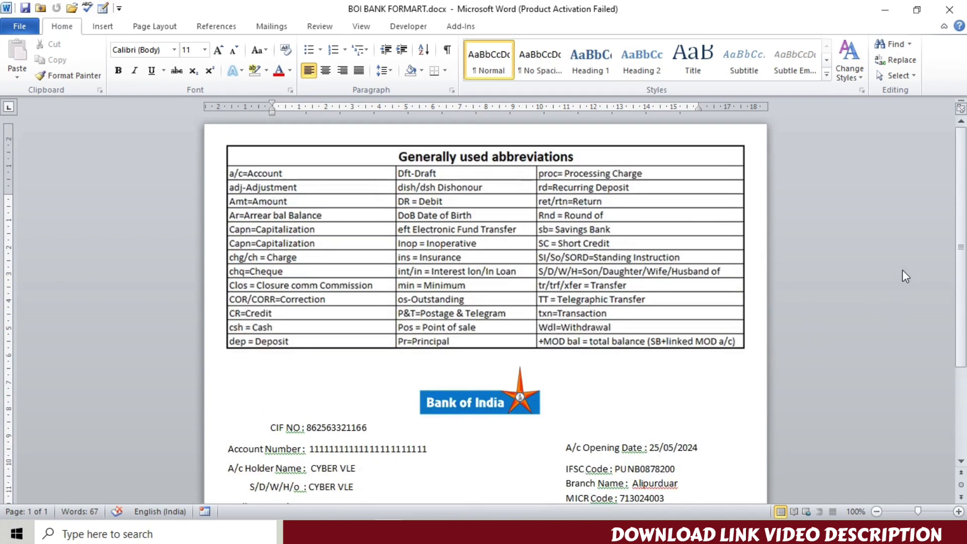
scroll(895, 269, "down", 2)
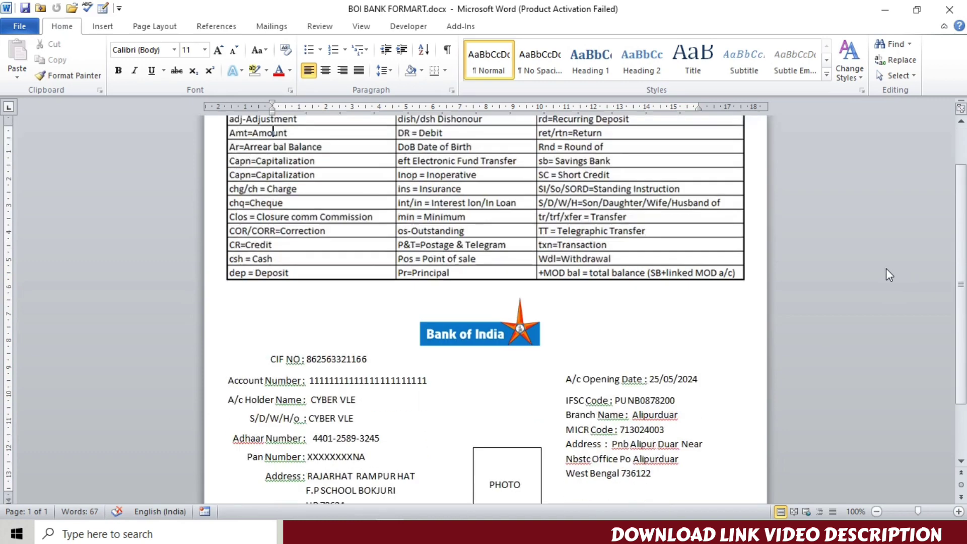
scroll(887, 268, "down", 1)
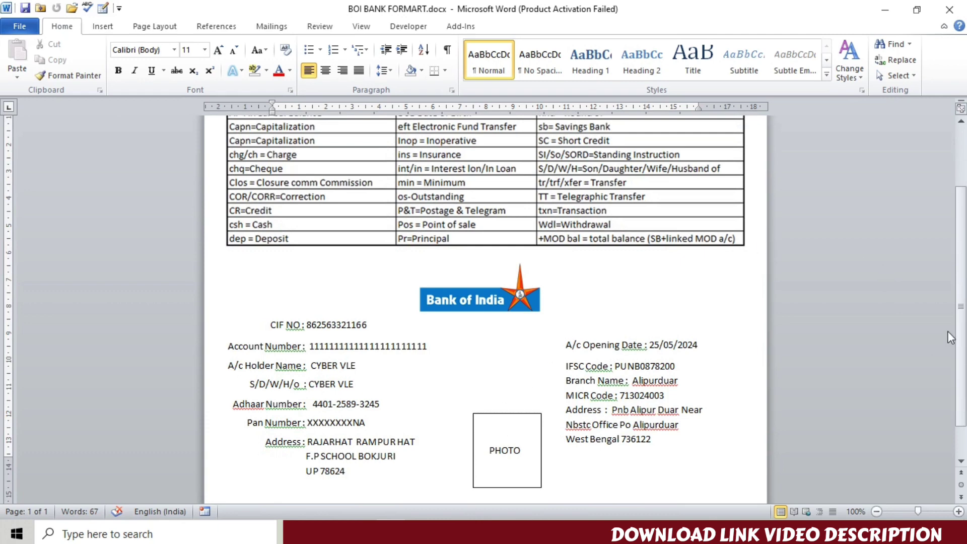
scroll(782, 304, "down", 1)
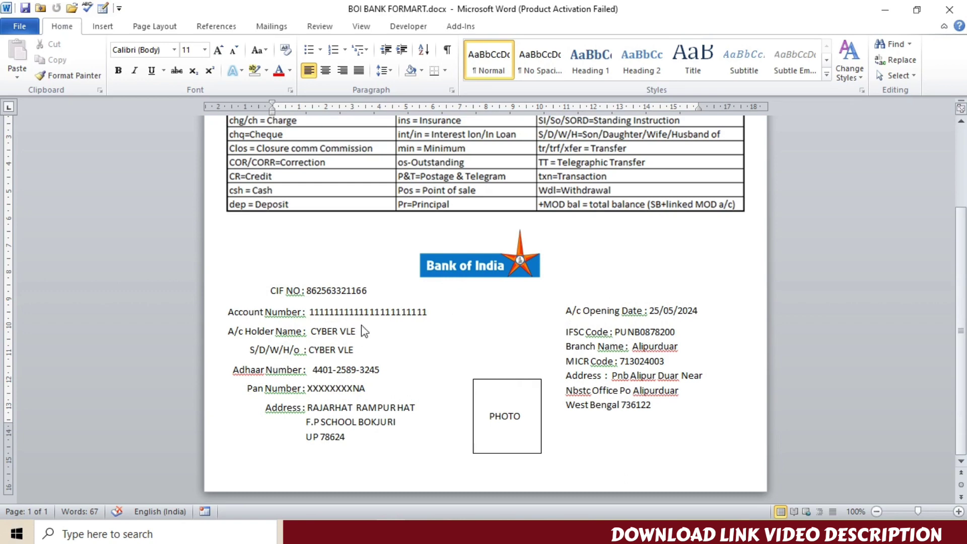
left_click(332, 291)
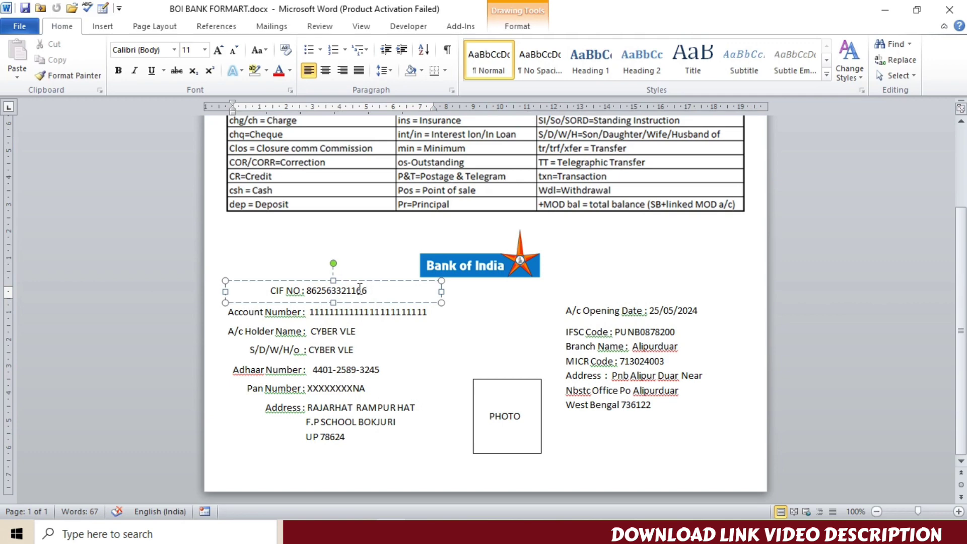
left_click_drag(372, 292, 306, 292)
key("BackSpace")
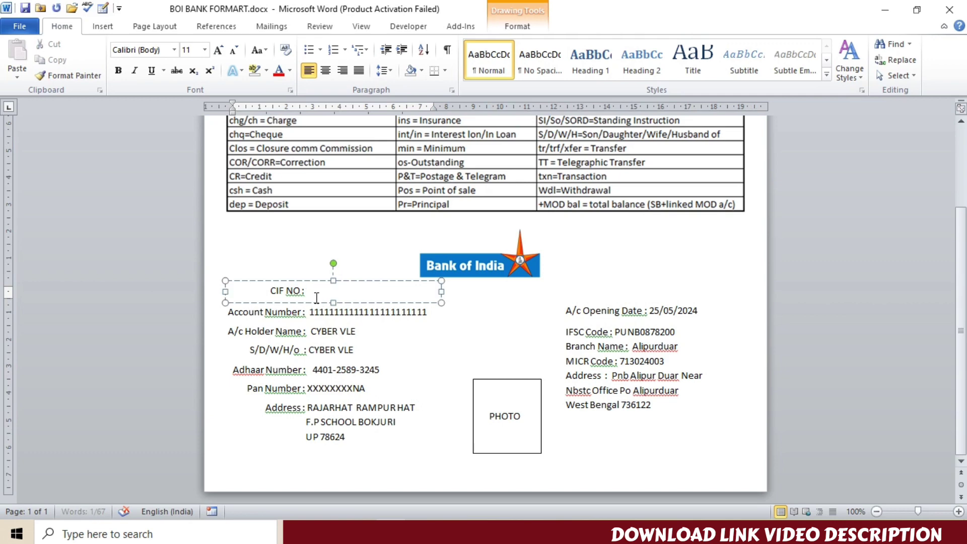
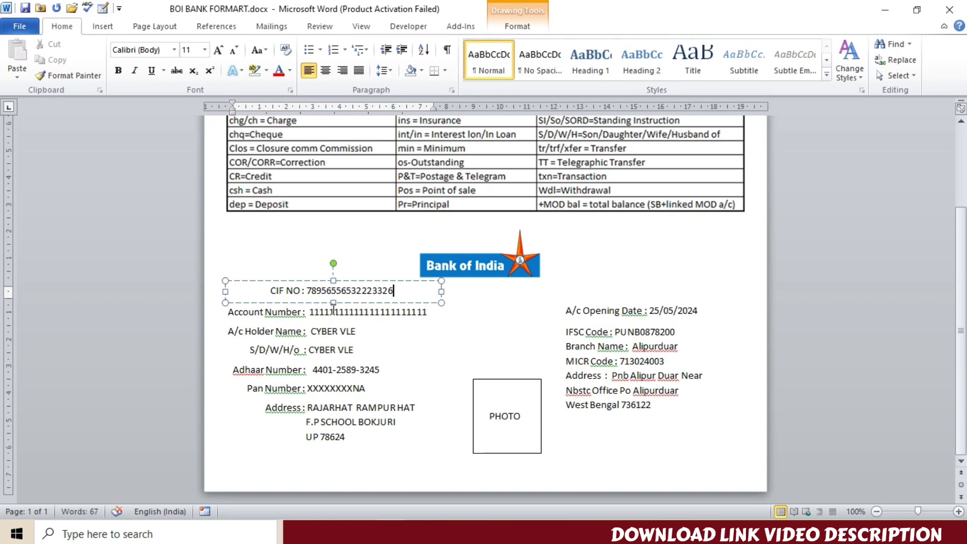
Replace the old account number with the new customer's account number, fixing mistyped digits.
left_click(330, 313)
double_click(407, 313)
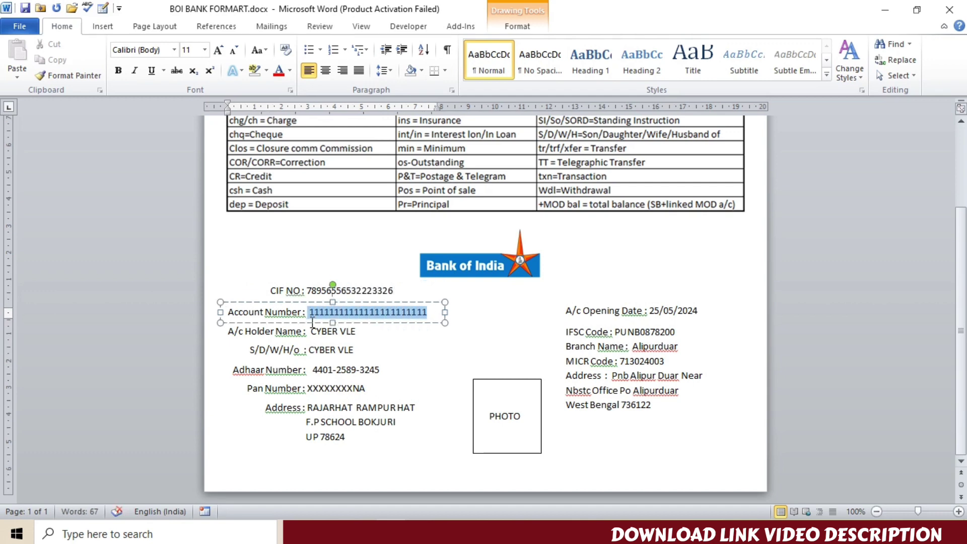
key("BackSpace")
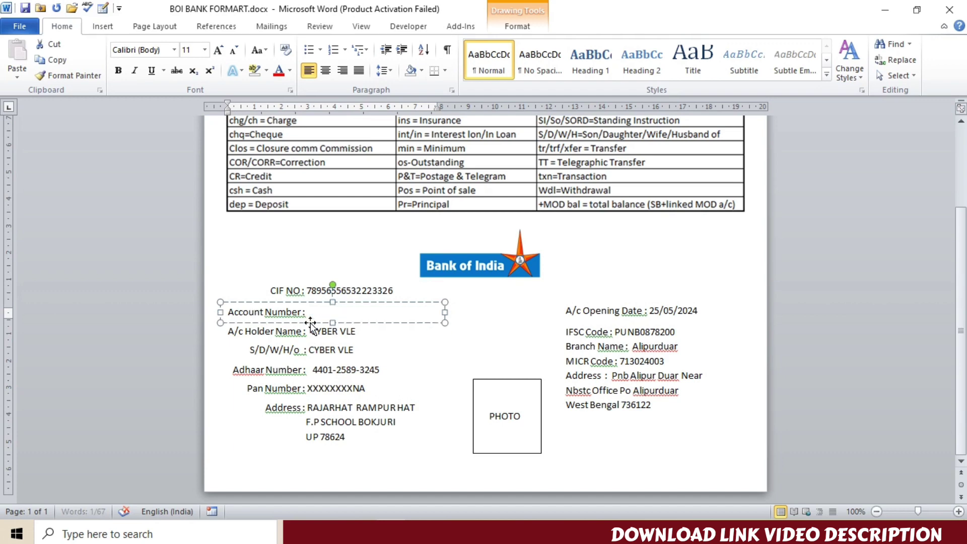
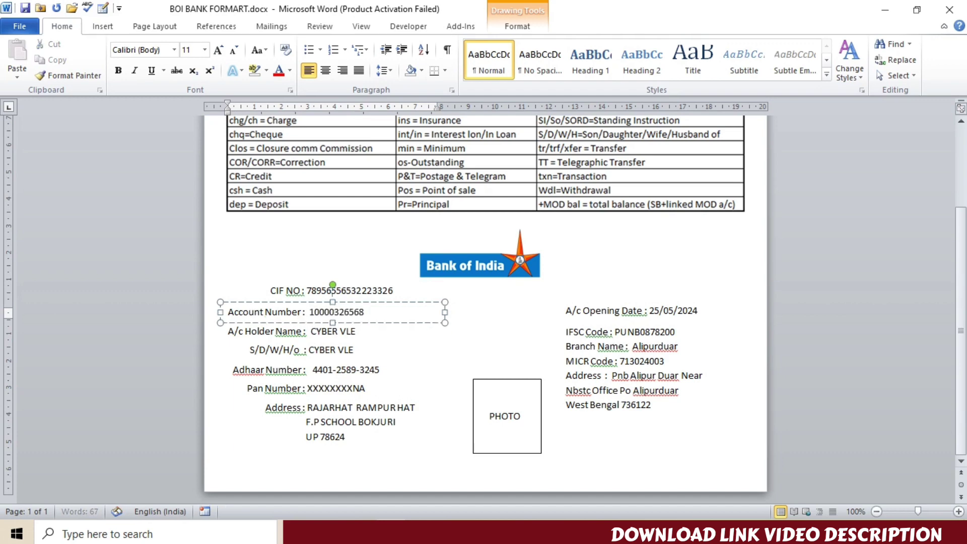
key("shift+Left")
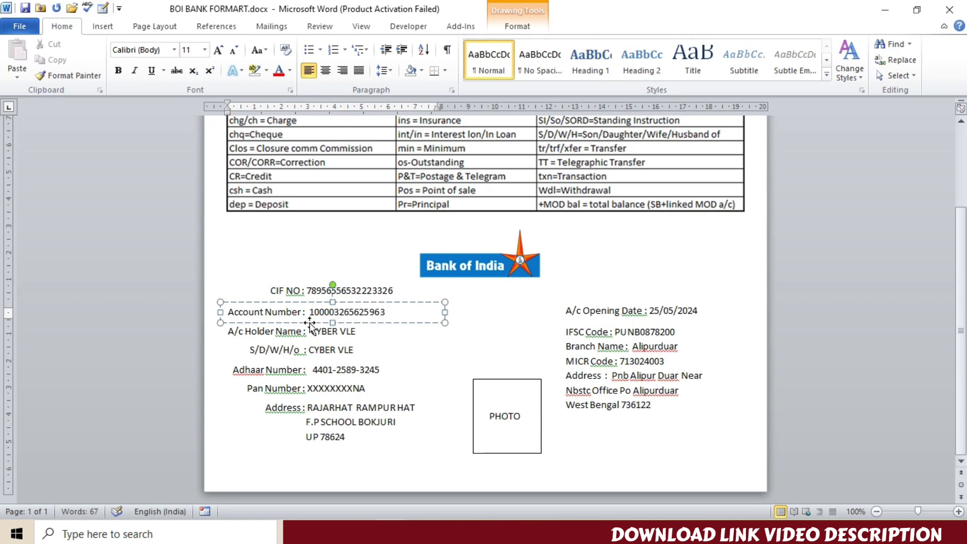
Finish the new account number and enter the new account holder's name.
left_click(345, 333)
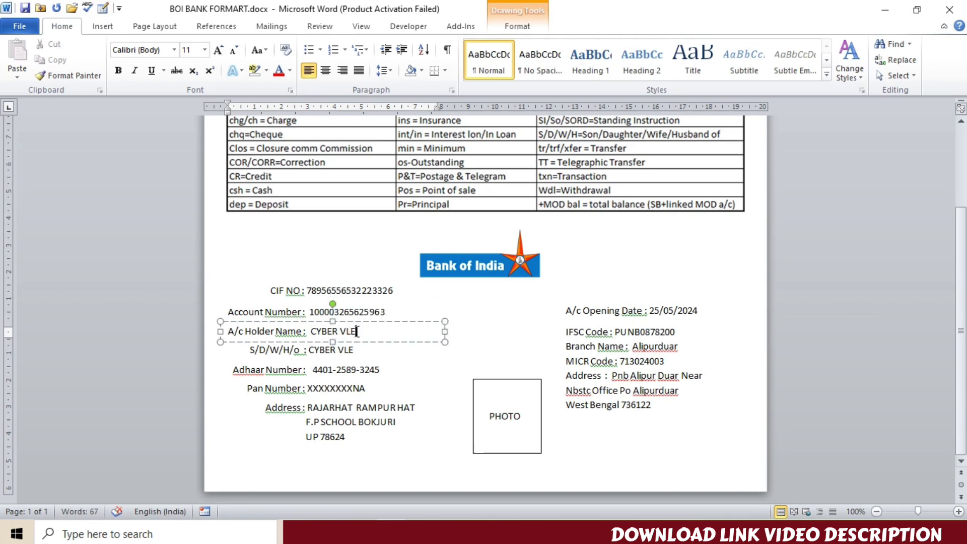
key("BackSpace")
key("BackSpace")
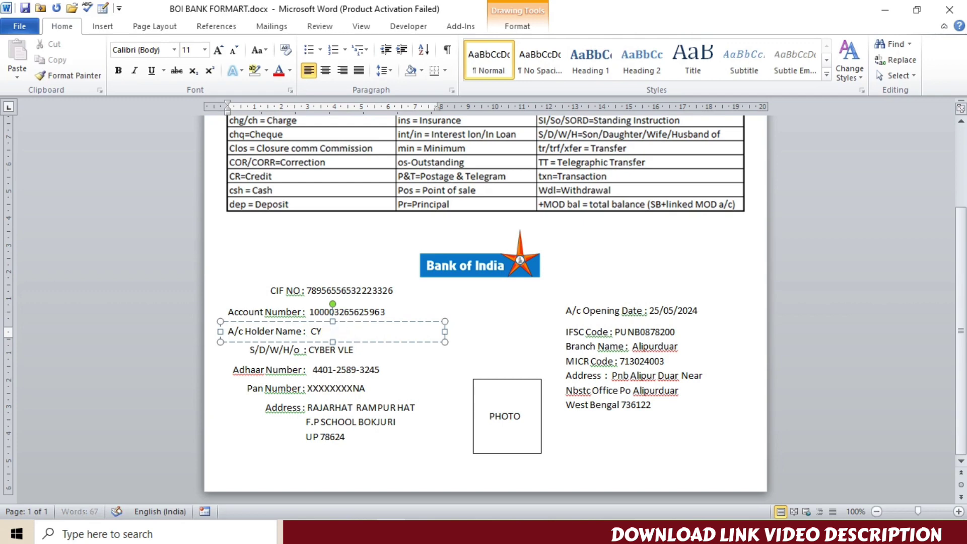
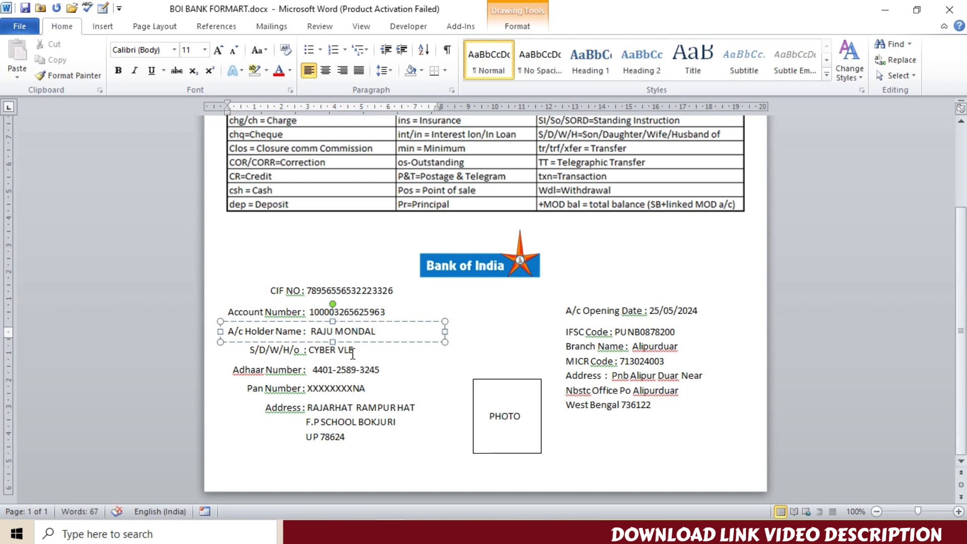
Replace the S/D/W/H/o field with the relative's name.
left_click(352, 354)
key("BackSpace")
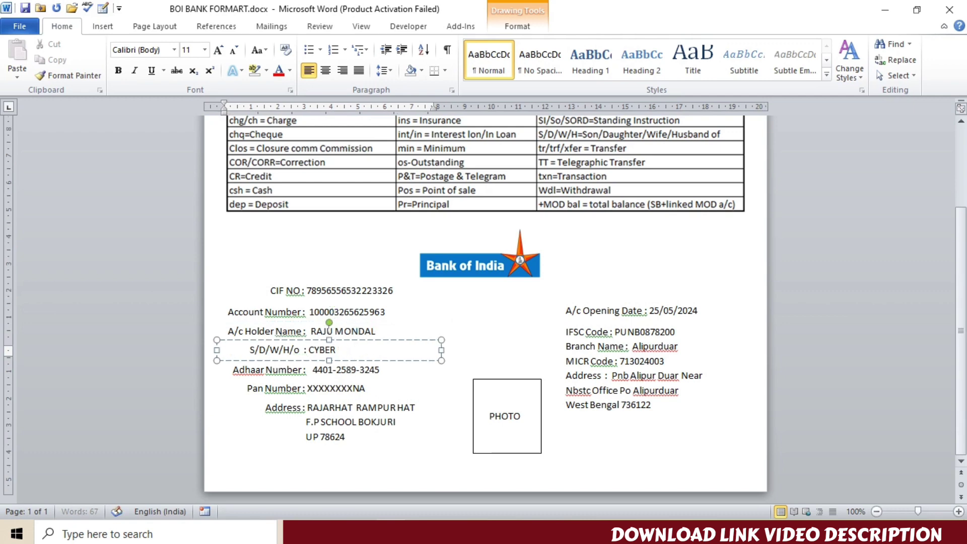
key("BackSpace")
key("BackSpace")
key("BackSpace")
key("BackSpace")
key("BackSpace")
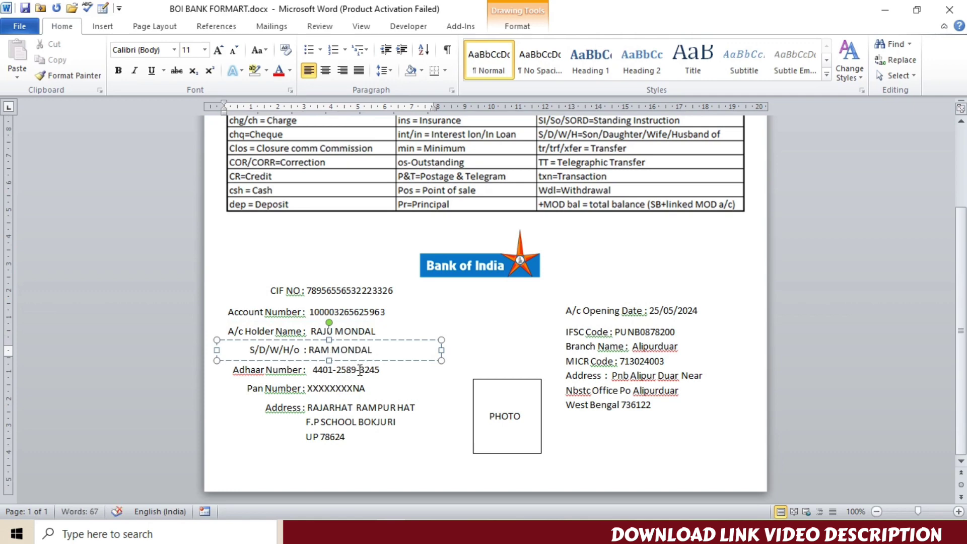
Replace the old Aadhaar number with the new customer's Aadhaar number.
left_click(360, 369)
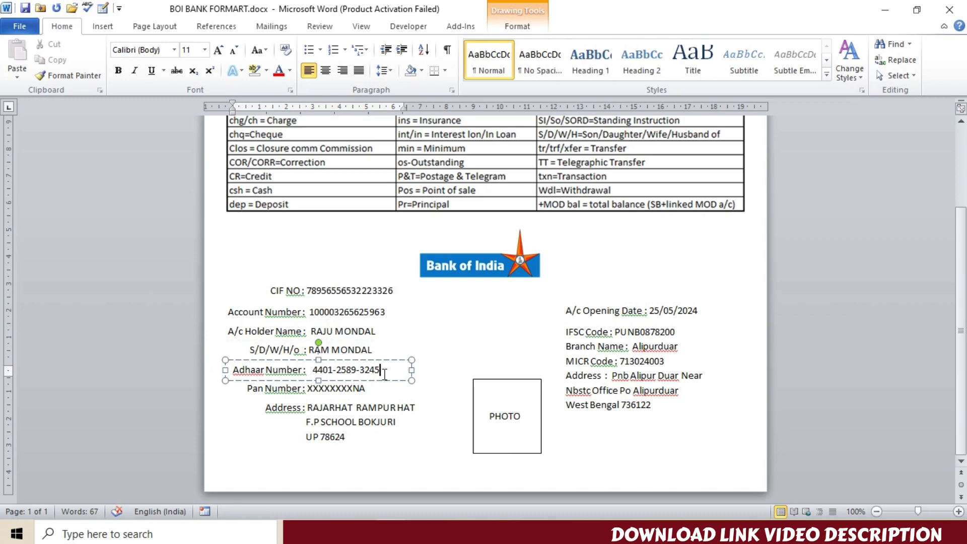
key("BackSpace")
key("BackSpace")
key("BackSpace")
key("BackSpace")
key("BackSpace")
key("BackSpace")
key("BackSpace")
key("BackSpace")
key("BackSpace")
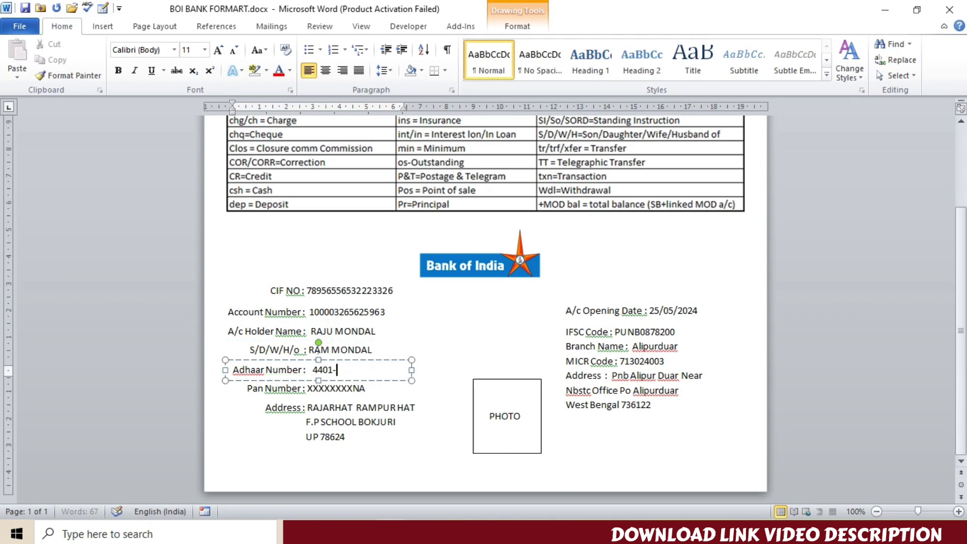
key("BackSpace")
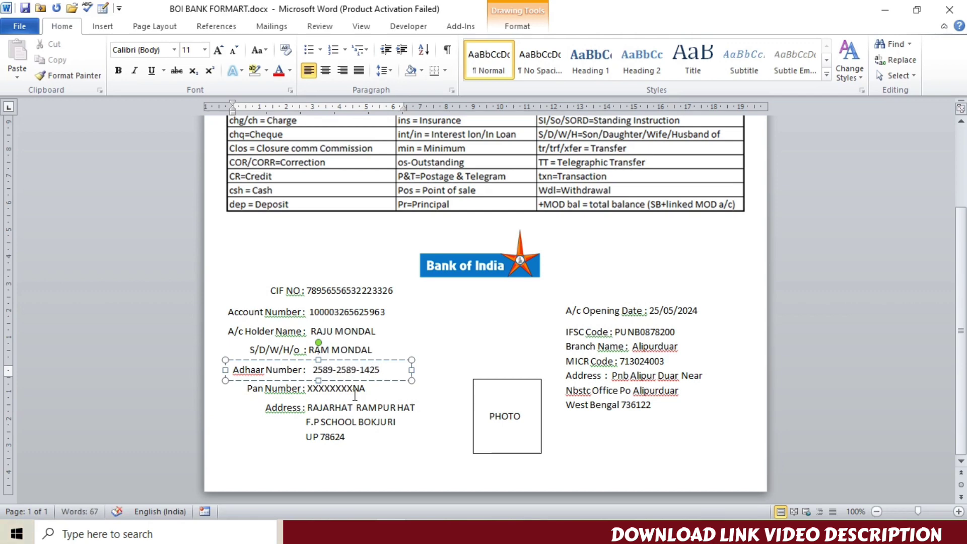
left_click(346, 389)
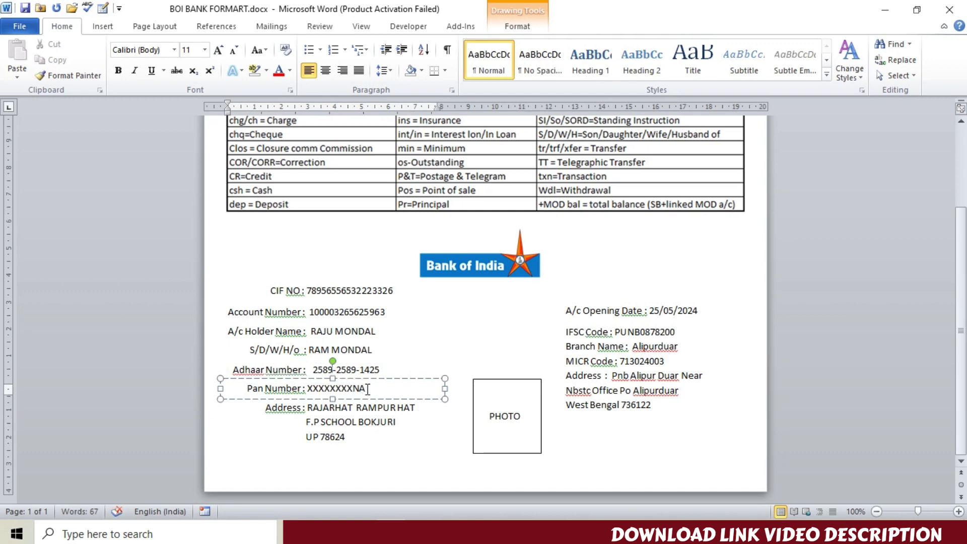
Replace the first address line with the new customer's street.
left_click_drag(363, 389, 307, 391)
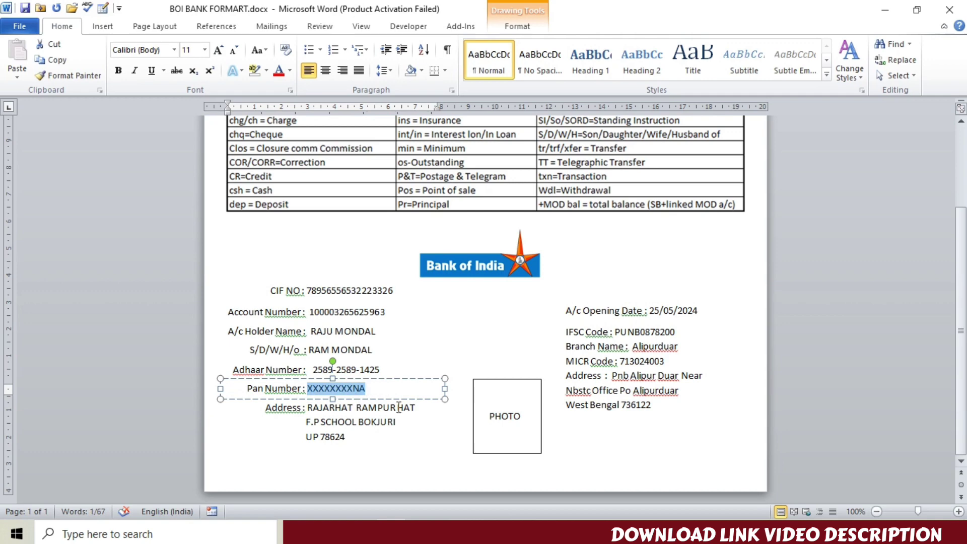
left_click(398, 421)
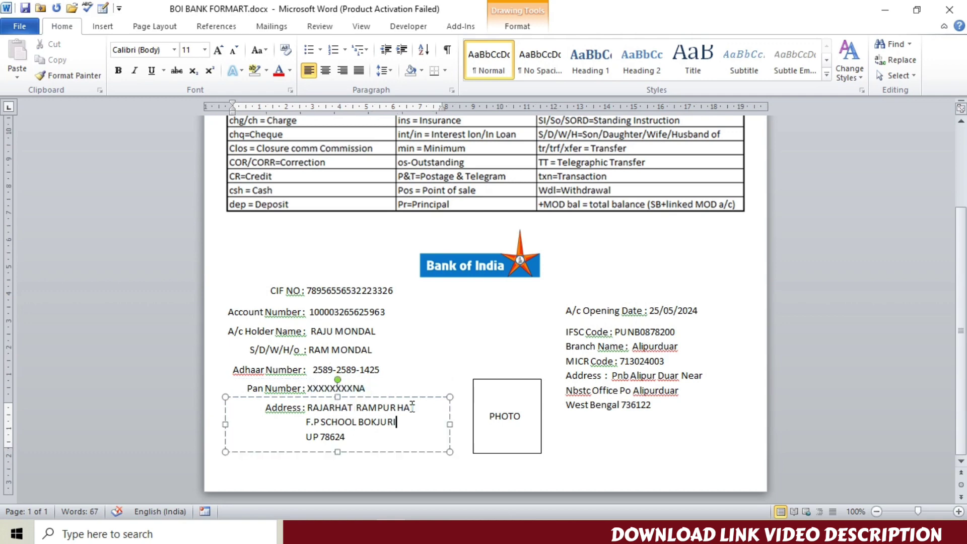
left_click_drag(415, 408, 308, 409)
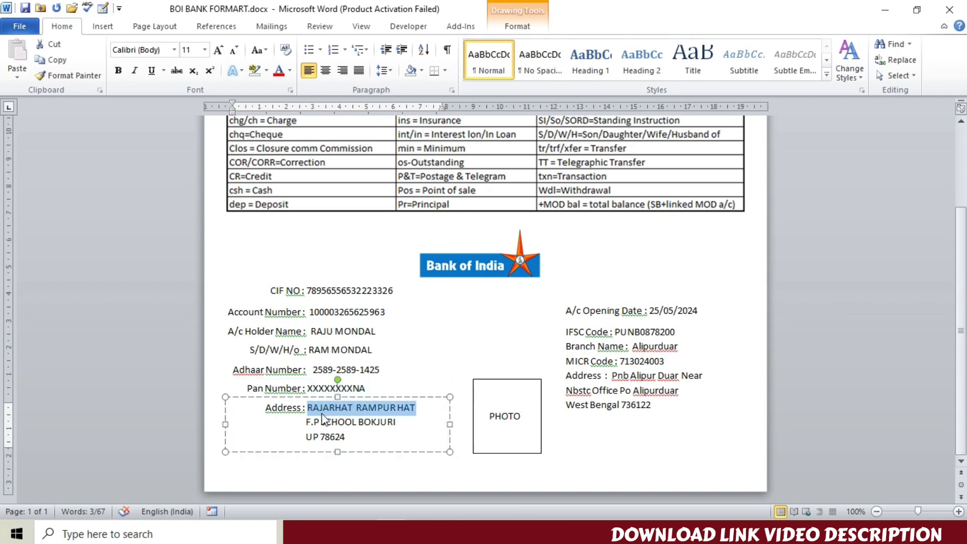
key("Delete")
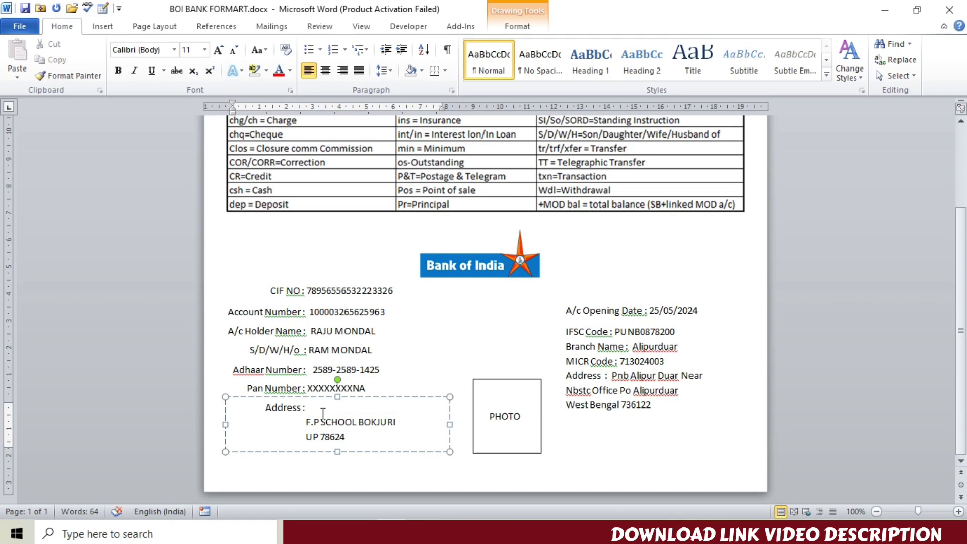
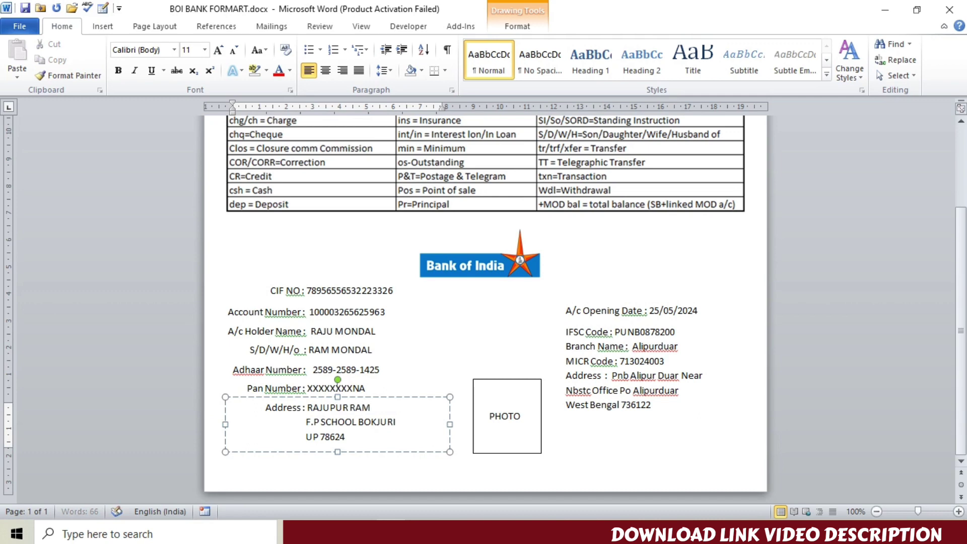
Replace the second address line and update the PIN code.
left_click_drag(397, 422, 298, 423)
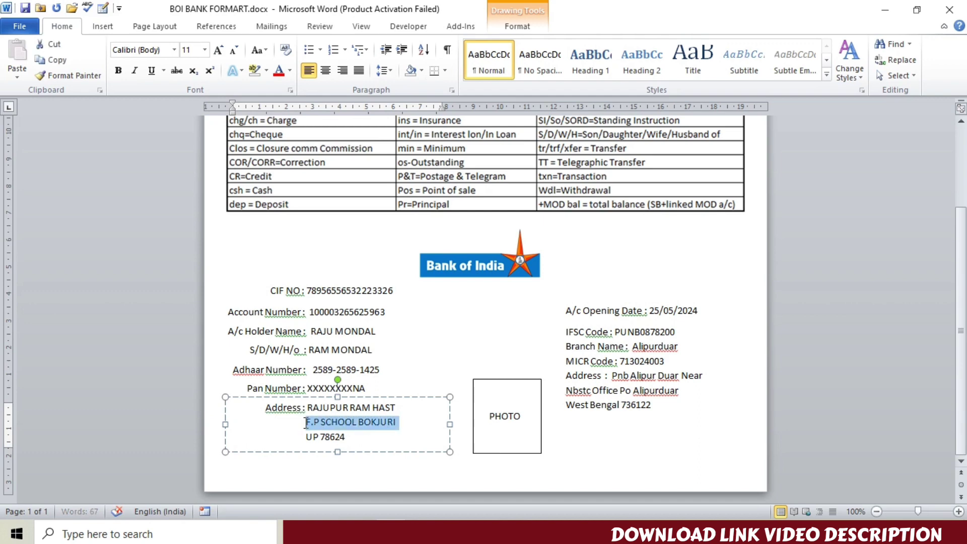
key("Delete")
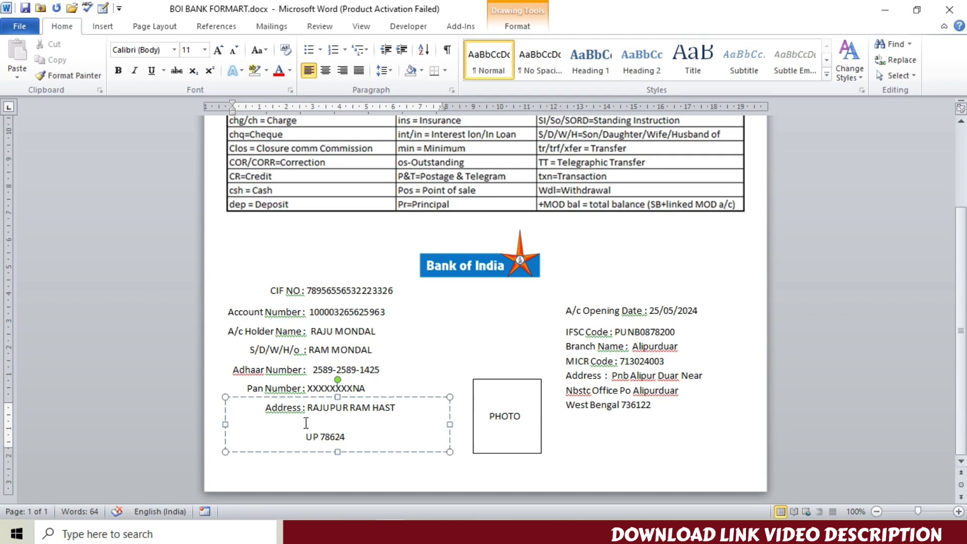
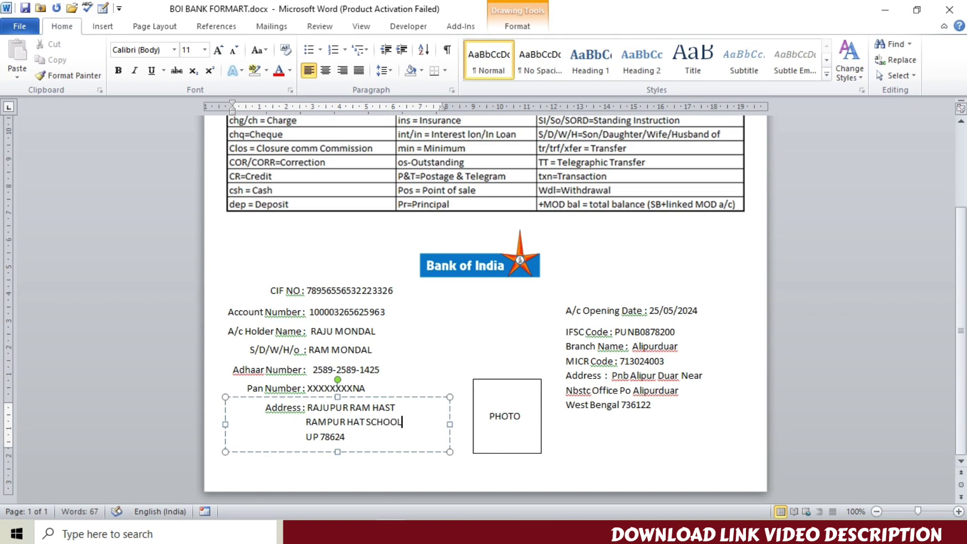
left_click(341, 436)
key("End")
key("BackSpace")
key("BackSpace")
key("BackSpace")
key("BackSpace")
key("BackSpace")
key("BackSpace")
type("8")
left_click(677, 302)
scroll(677, 308, "up", 3)
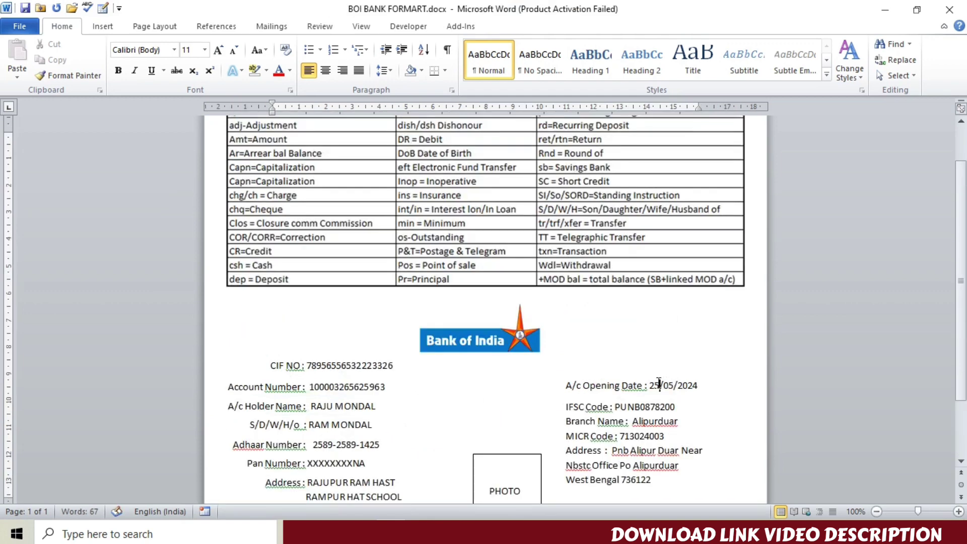
Change the account opening date to 31-03-2024.
left_click(692, 388)
scroll(700, 328, "down", 3)
left_click_drag(705, 311, 650, 311)
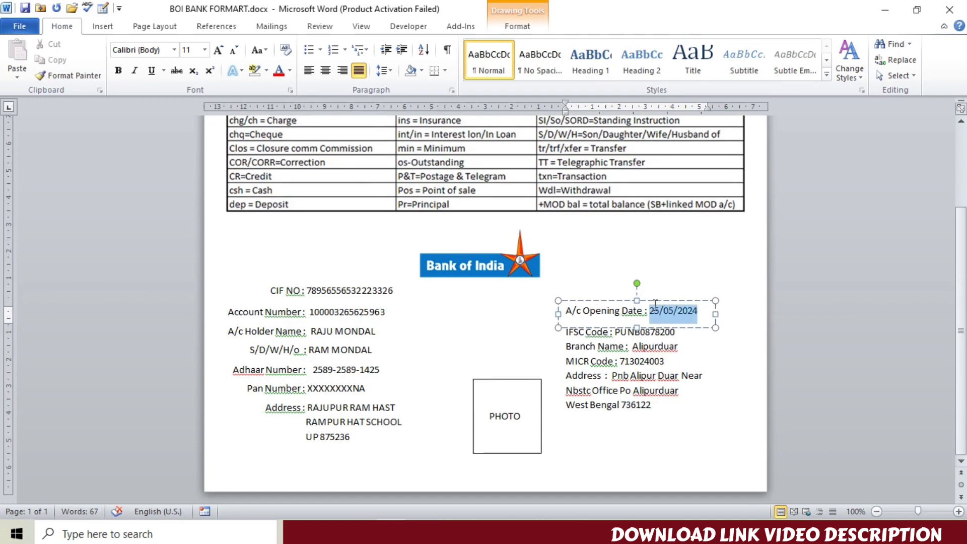
key("BackSpace")
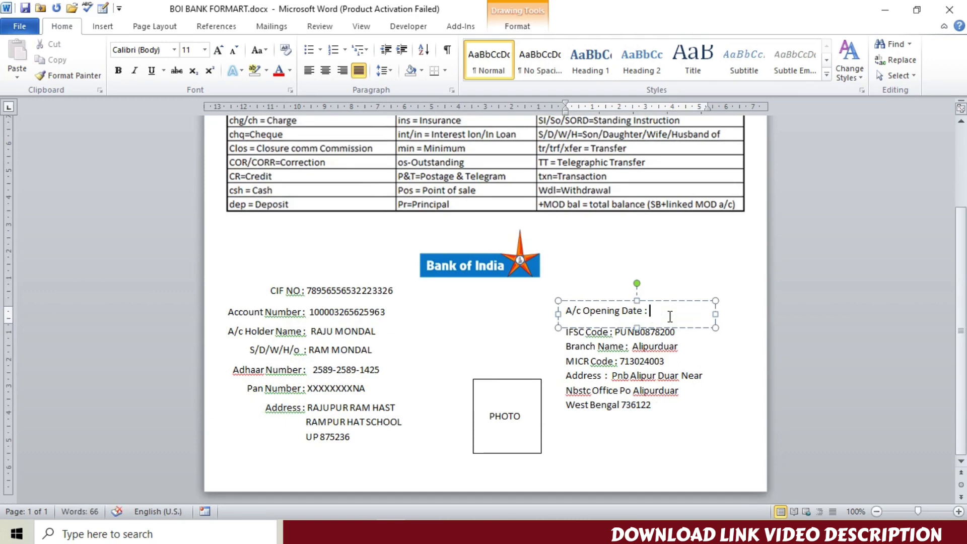
type("310")
type("3")
key("BackSpace")
key("BackSpace")
type("-")
type("03-")
type("2024")
Replace the IFSC code PUNB0878200 with BOI03232365.
left_click(671, 346)
left_click_drag(677, 334, 620, 337)
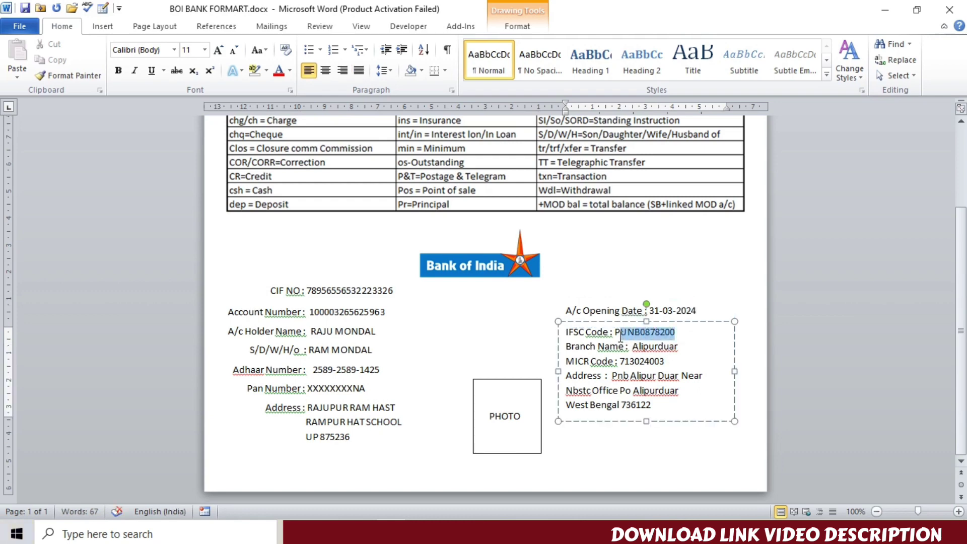
left_click_drag(685, 335, 619, 333)
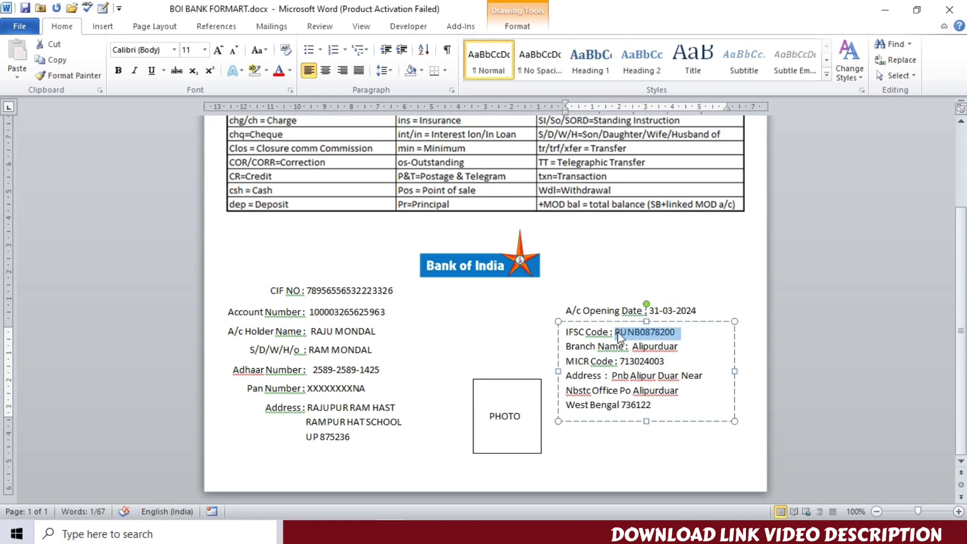
key("BackSpace")
key("ctrl+v")
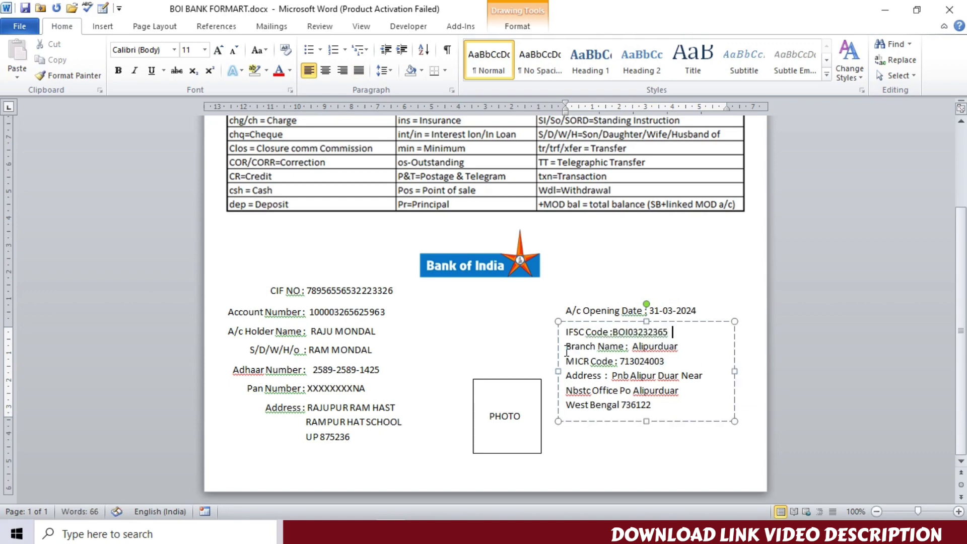
left_click_drag(681, 347, 639, 348)
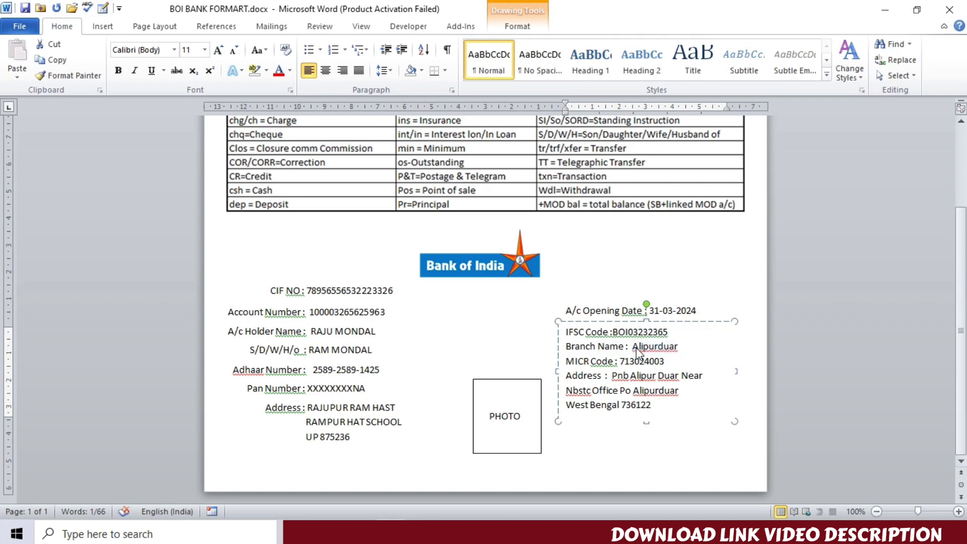
key("BackSpace")
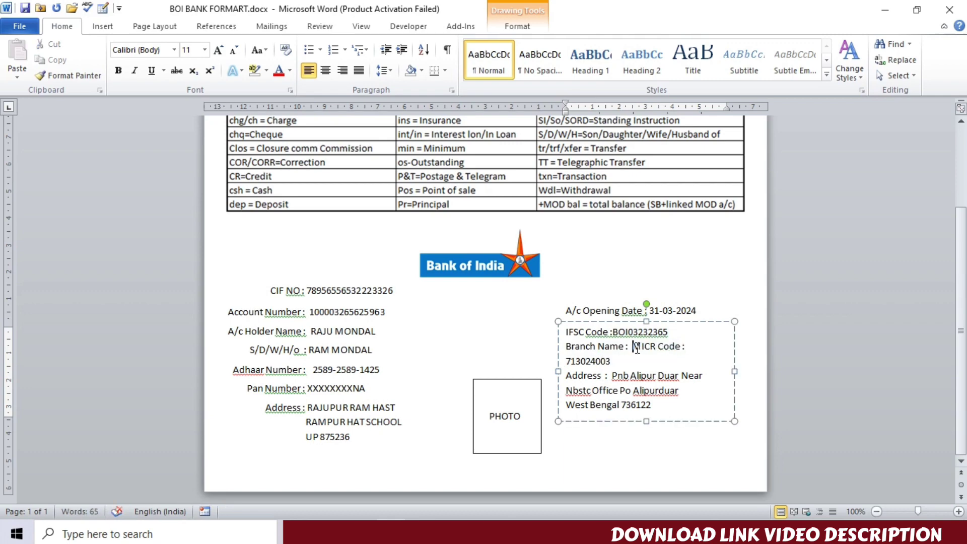
type("RAMPURHAT")
left_click_drag(639, 362, 604, 361)
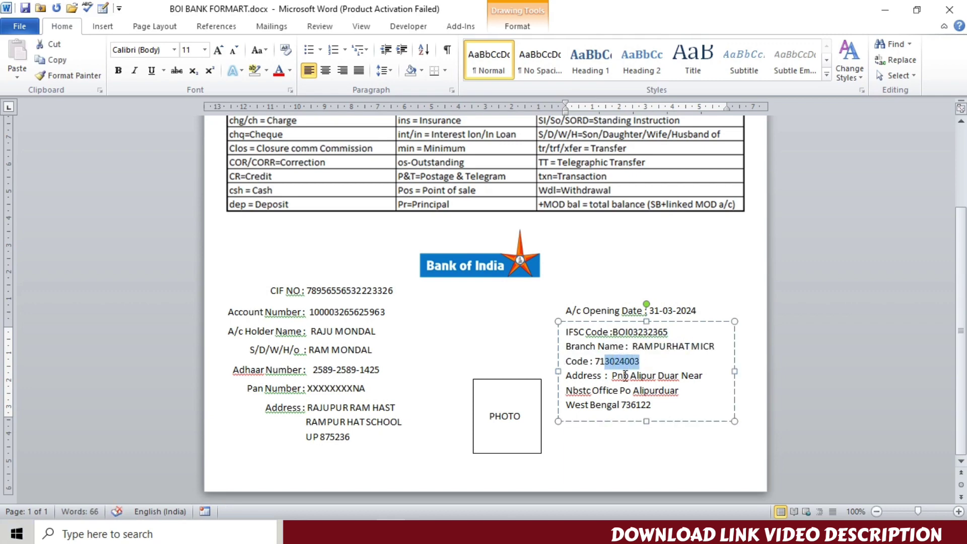
key("BackSpace")
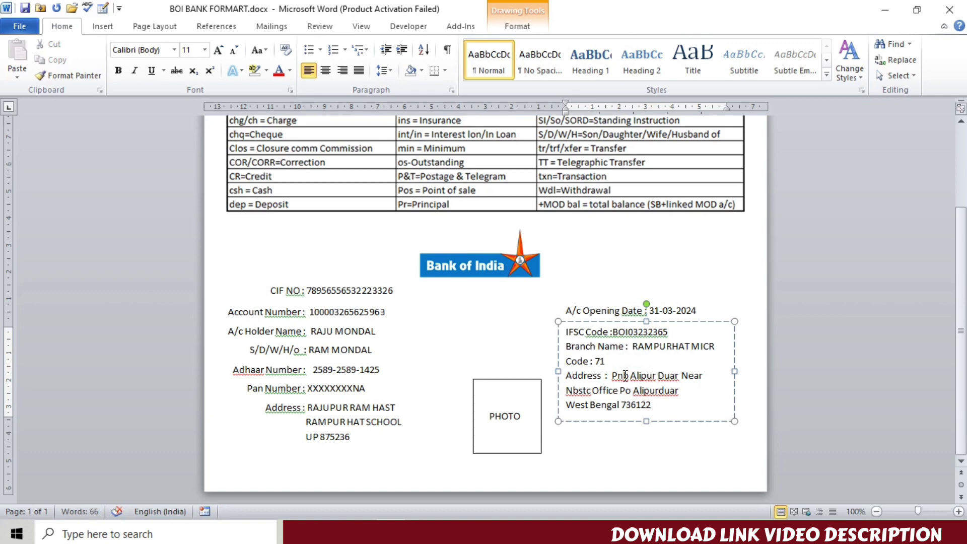
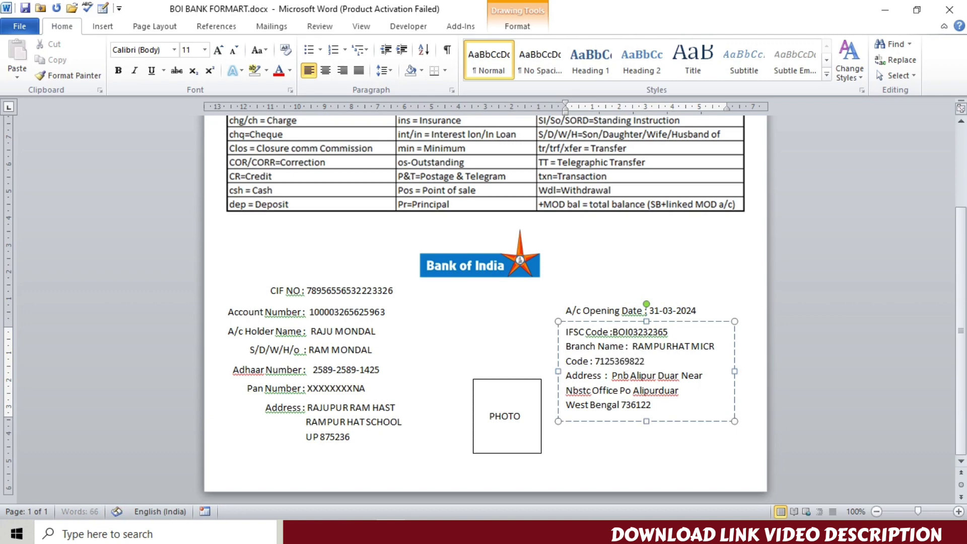
Remove 'Pnb' from the start of the branch address.
mouse_move(651, 406)
left_mouse_down()
mouse_move(640, 407)
mouse_move(616, 377)
left_mouse_up()
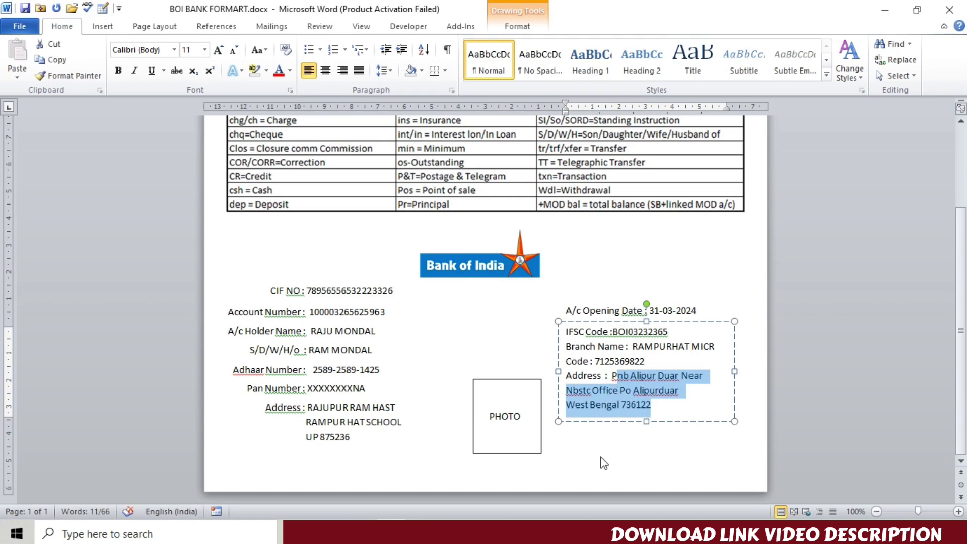
left_click(656, 391)
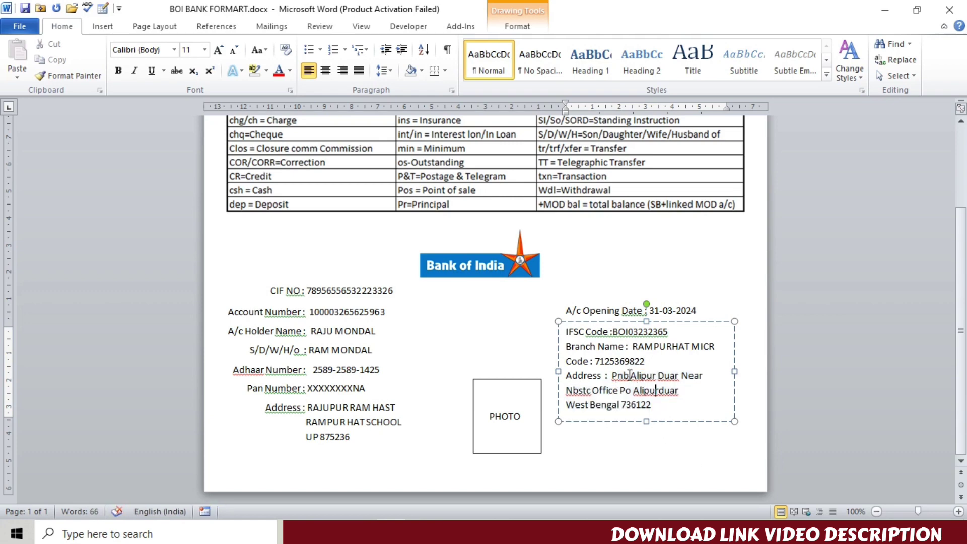
key("BackSpace")
key("BackSpace")
key("BackSpace")
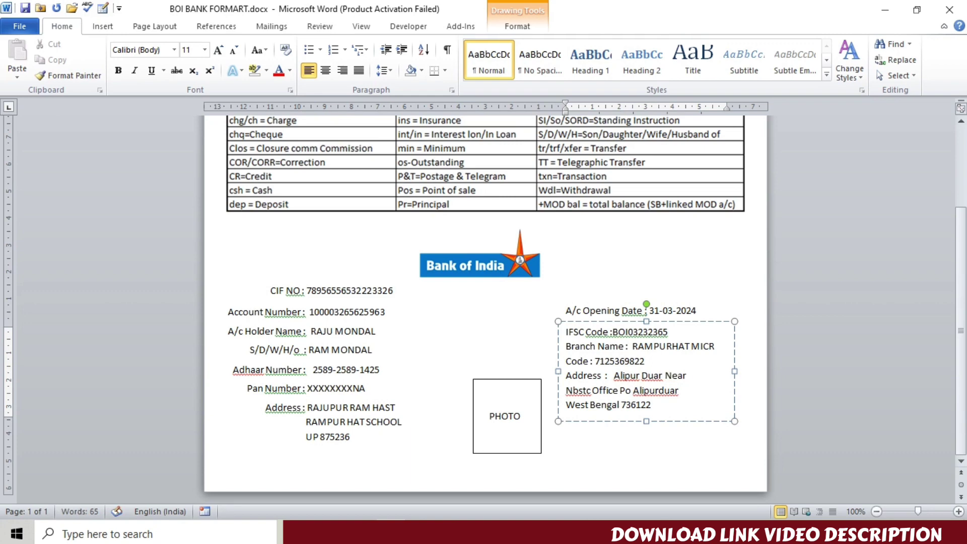
key("BackSpace")
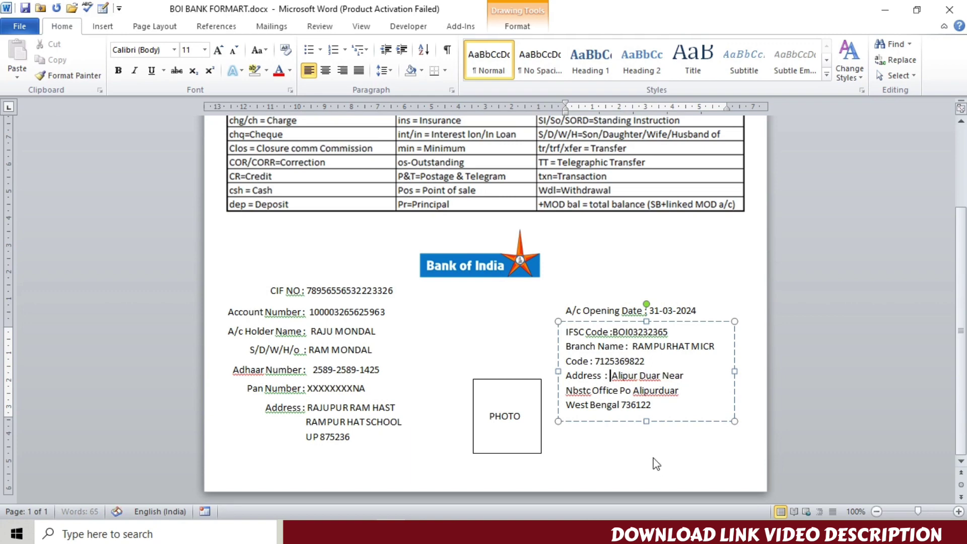
left_click(739, 273)
scroll(739, 272, "up", 4)
scroll(744, 279, "down", 4)
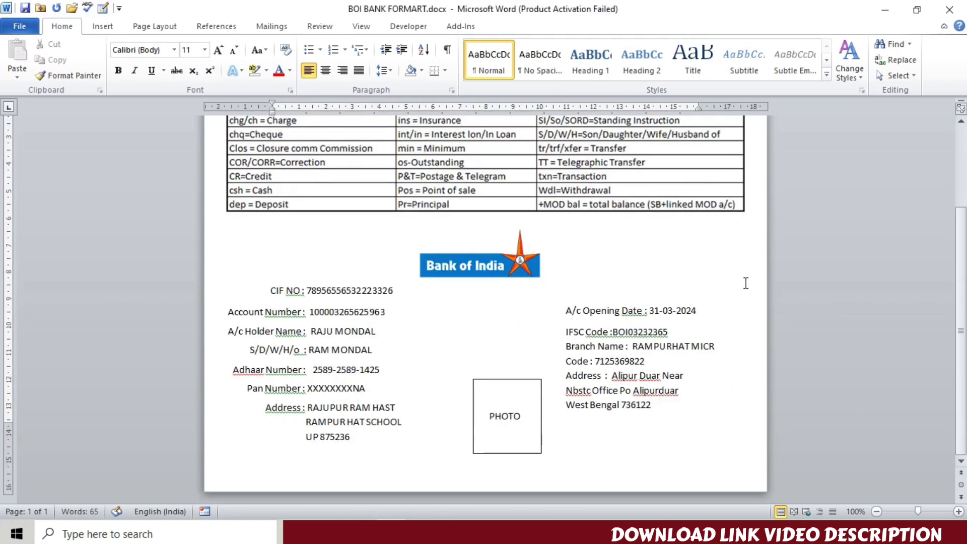
scroll(743, 279, "up", 5)
scroll(590, 191, "down", 4)
scroll(741, 277, "up", 1)
scroll(716, 283, "down", 1)
Go to the File backstage's Print page to preview the passbook.
left_click(20, 26)
left_click(32, 212)
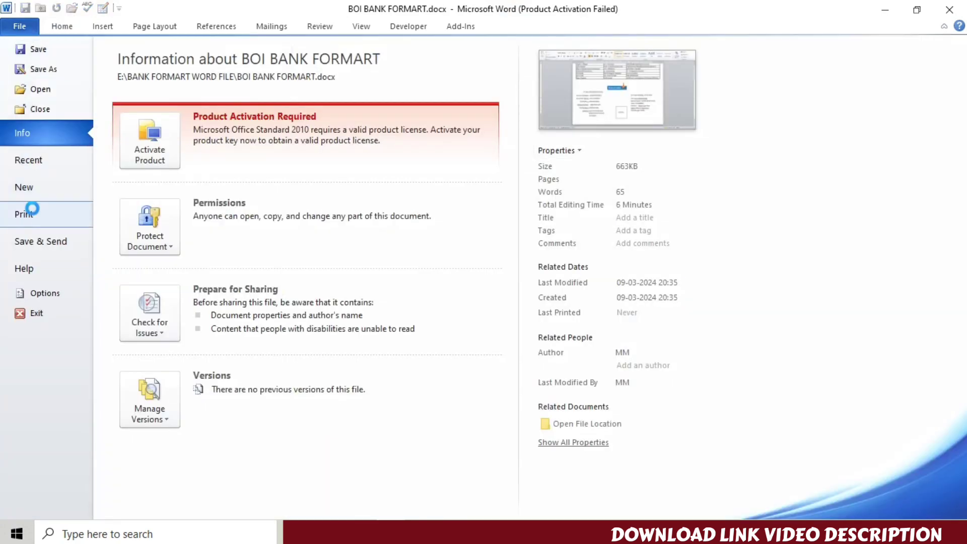